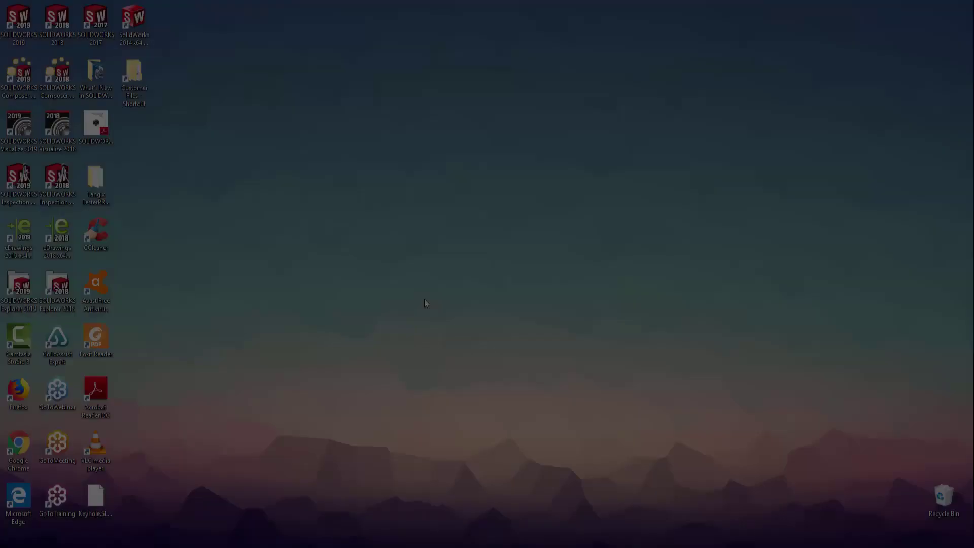
# Launch SolidNetWork License Manager Server 2019 by searching for 'solidnetwork'
pyautogui.press('super+s')
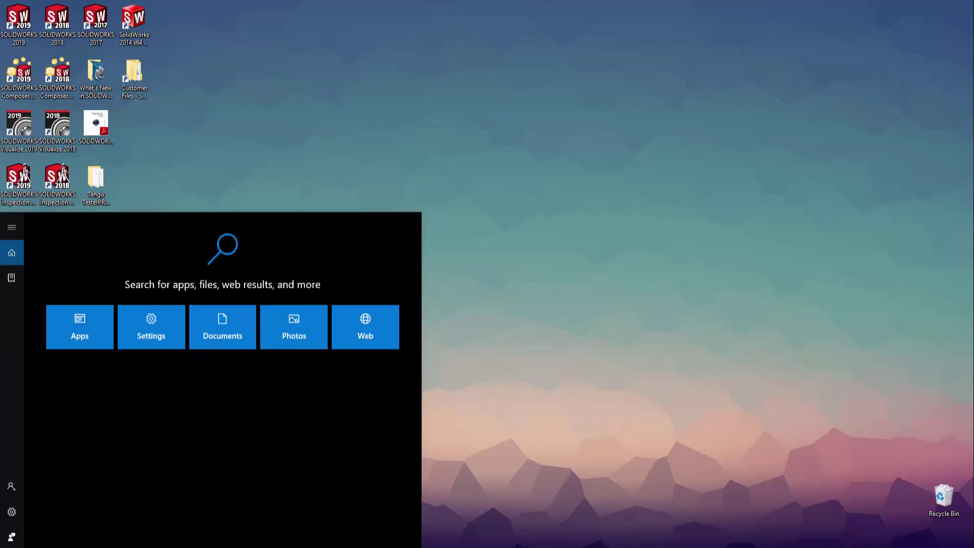
pyautogui.write('solidnetwork')
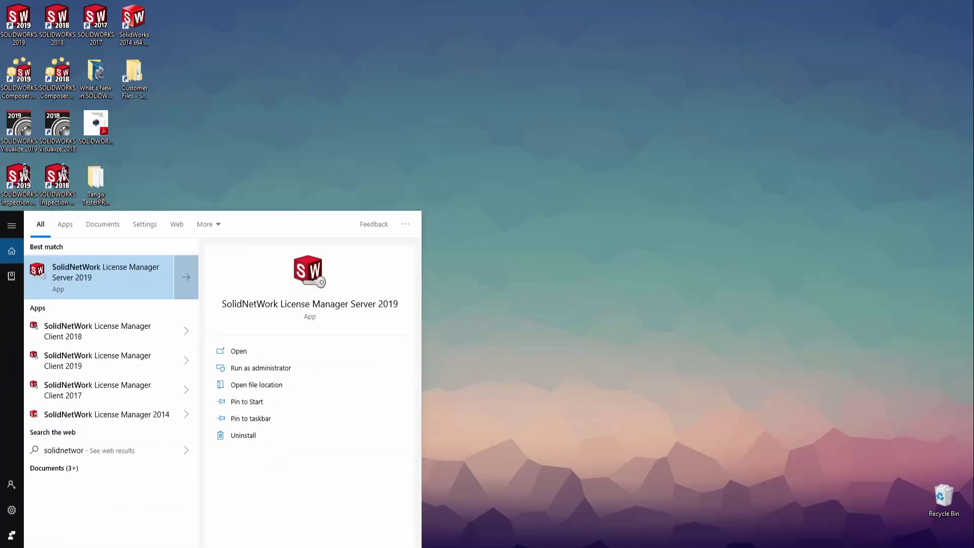
pyautogui.click(136, 274)
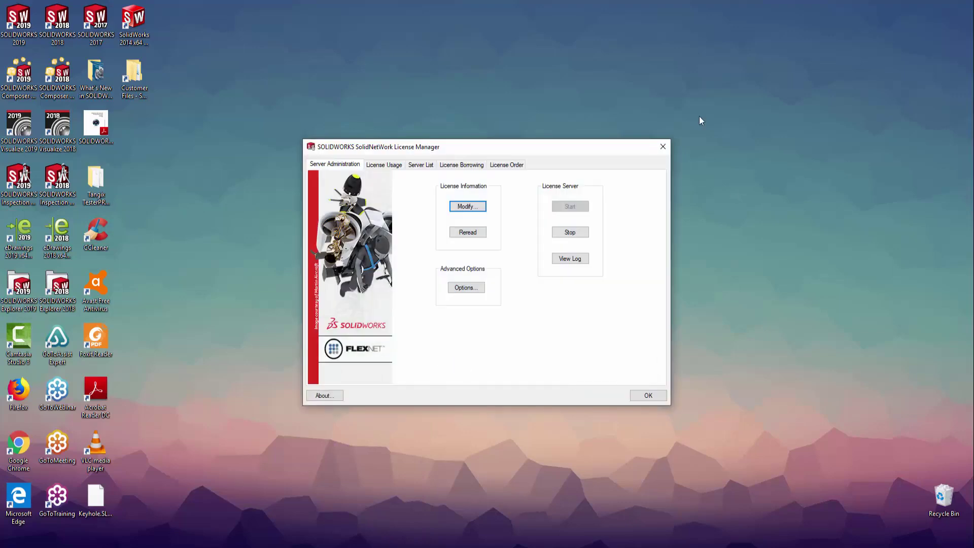
# Check the Server List for the accessible license server, then return to Server Administration
pyautogui.click(432, 167)
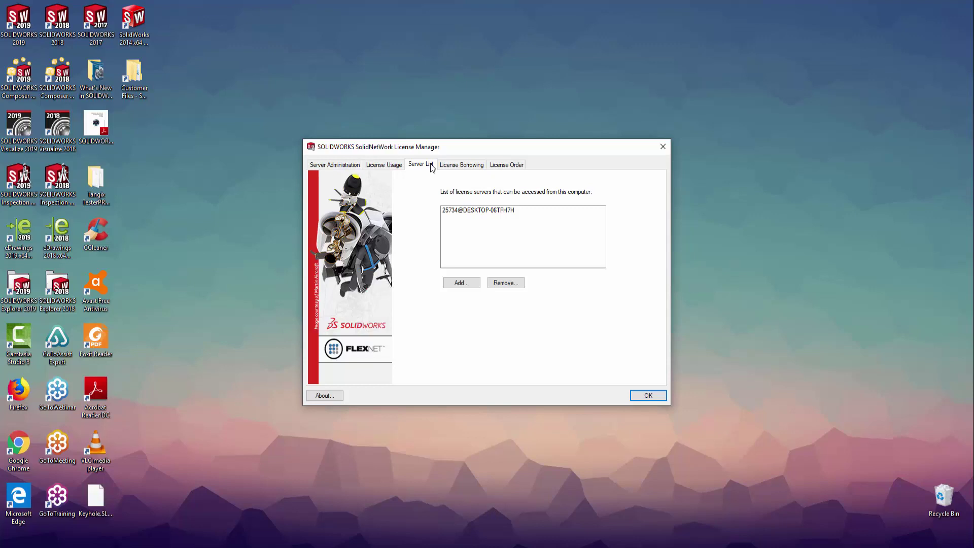
pyautogui.click(480, 210)
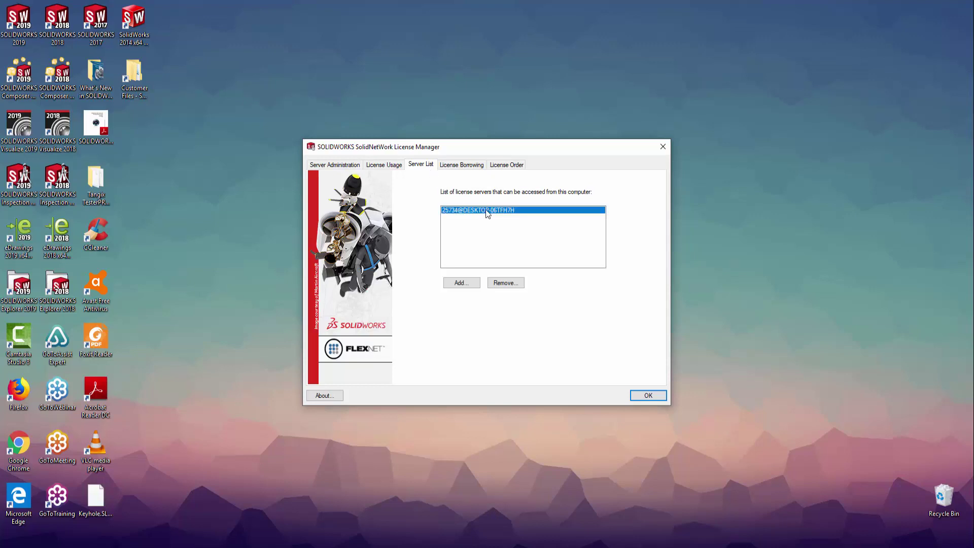
pyautogui.click(457, 226)
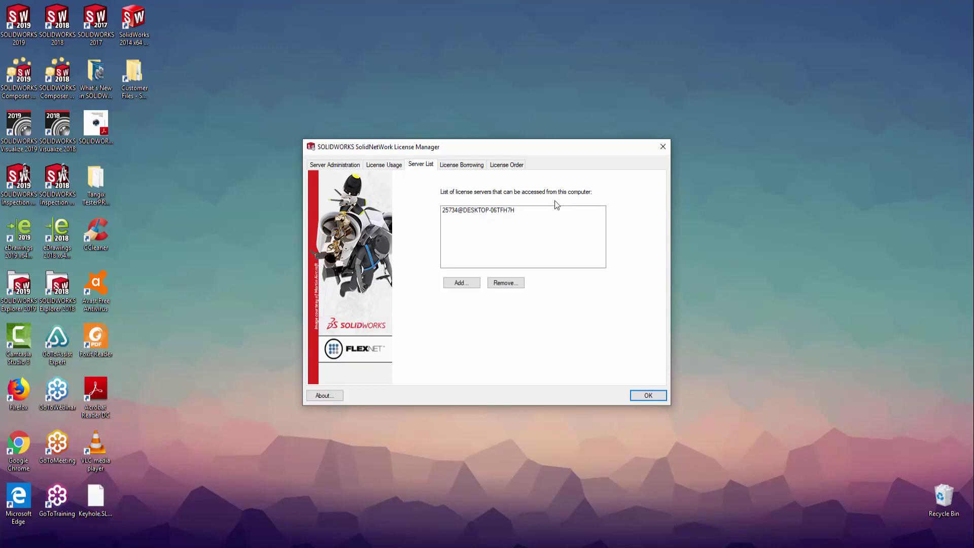
pyautogui.click(356, 169)
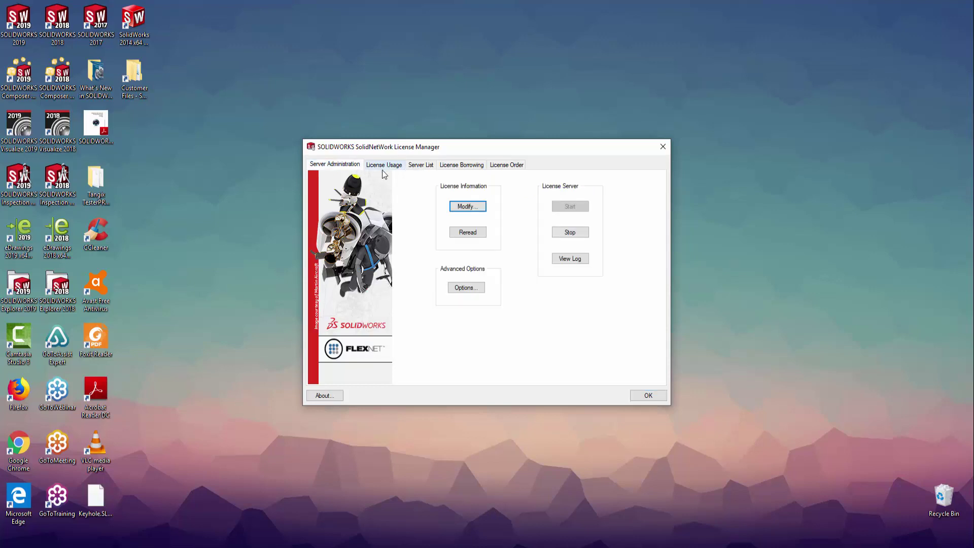
pyautogui.click(472, 208)
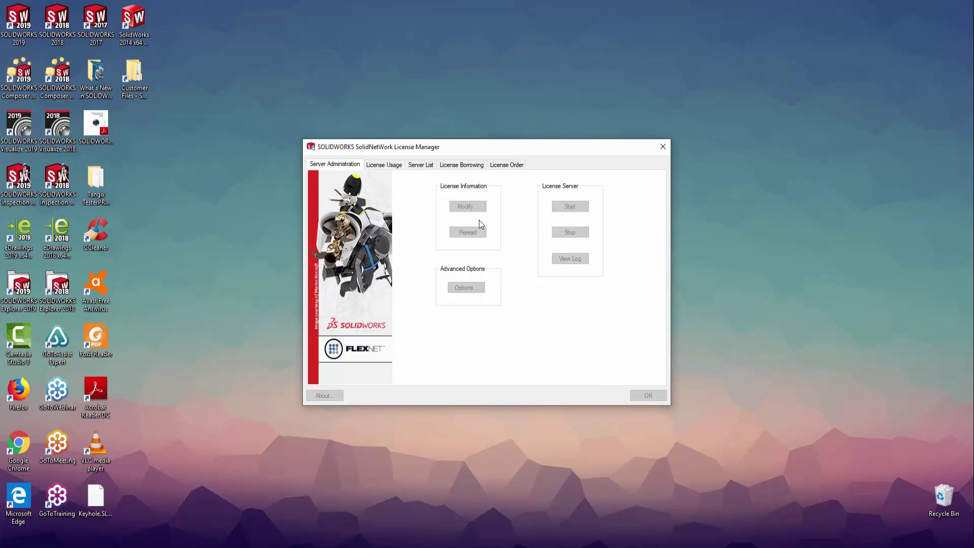
pyautogui.click(485, 264)
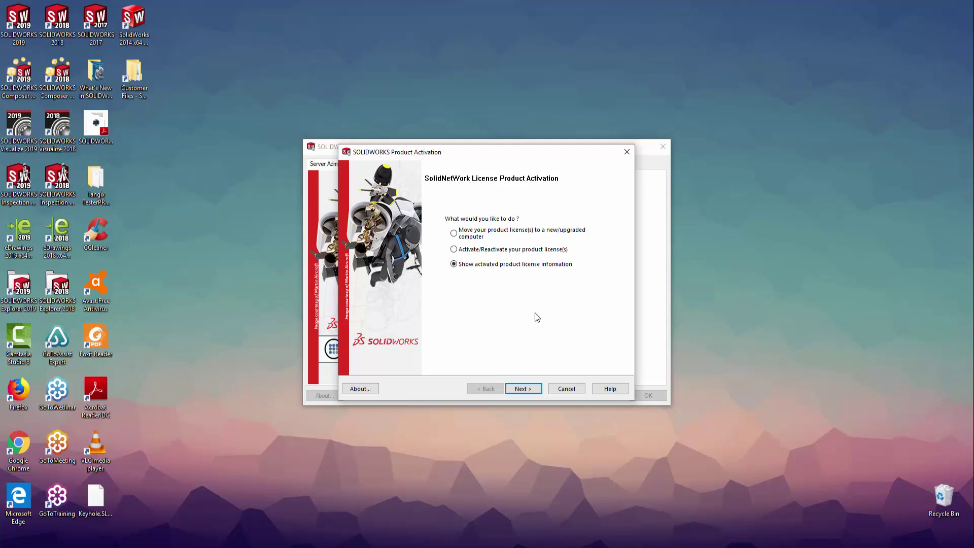
pyautogui.click(524, 388)
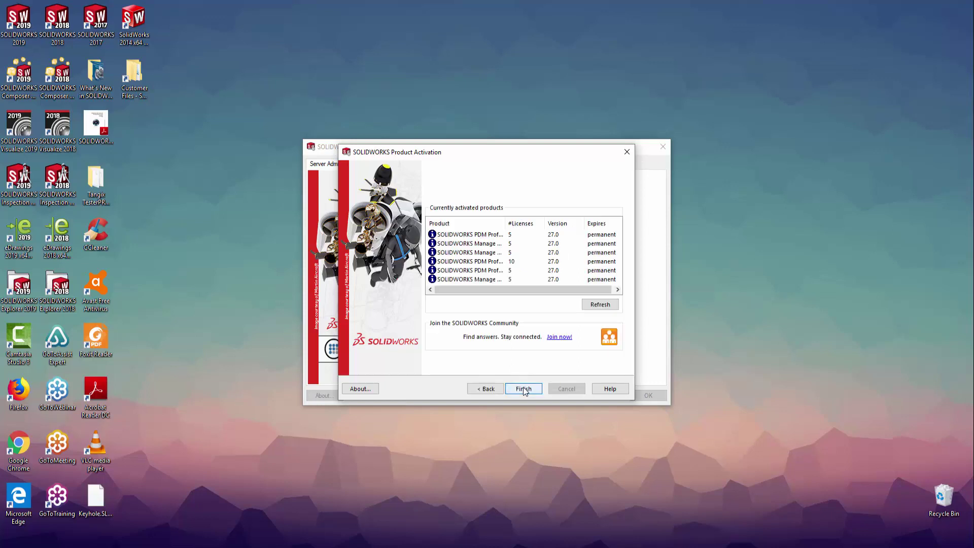
pyautogui.moveTo(512, 223); pyautogui.dragTo(580, 220)
pyautogui.moveTo(512, 288); pyautogui.dragTo(531, 282)
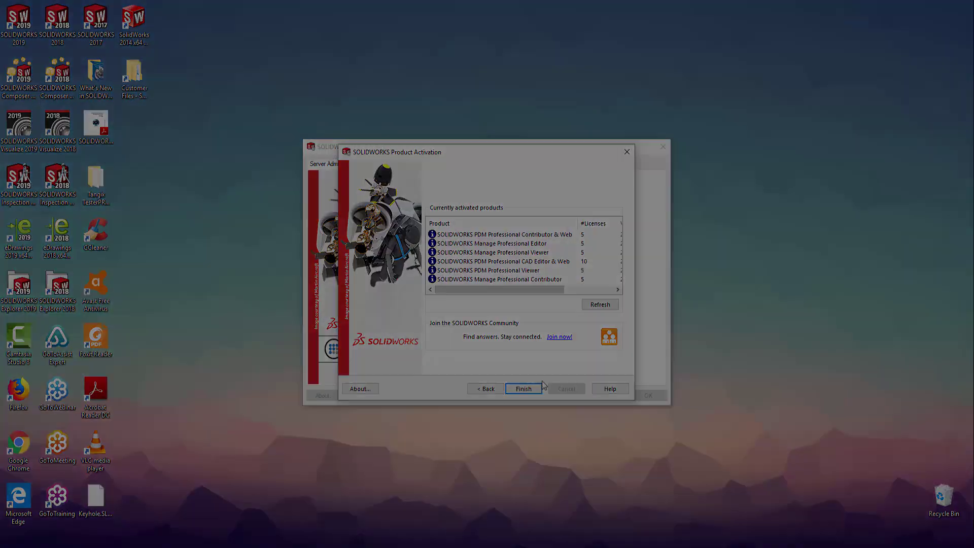
pyautogui.click(523, 389)
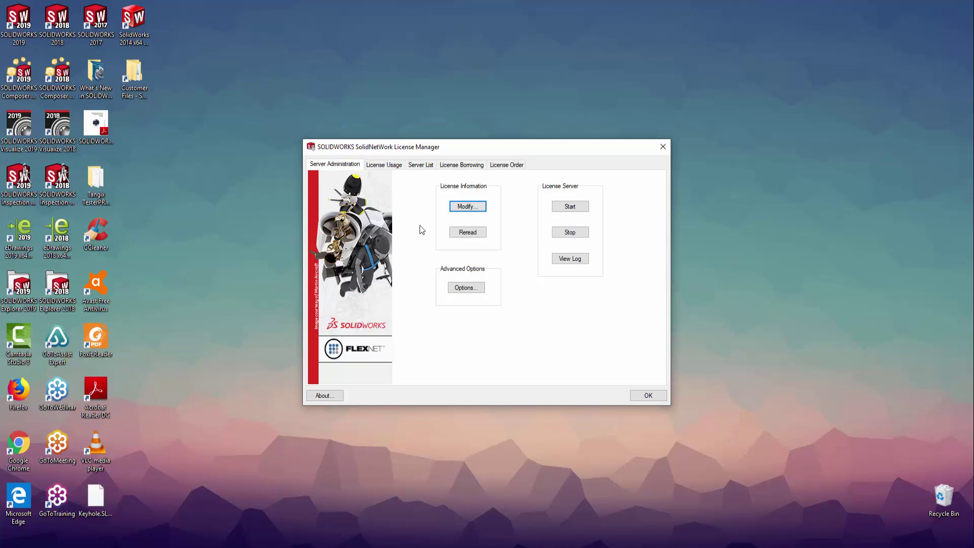
# Choose Activate/Reactivate under Modify, enable the Options File, and open sw_d.opt for editing
pyautogui.click(459, 208)
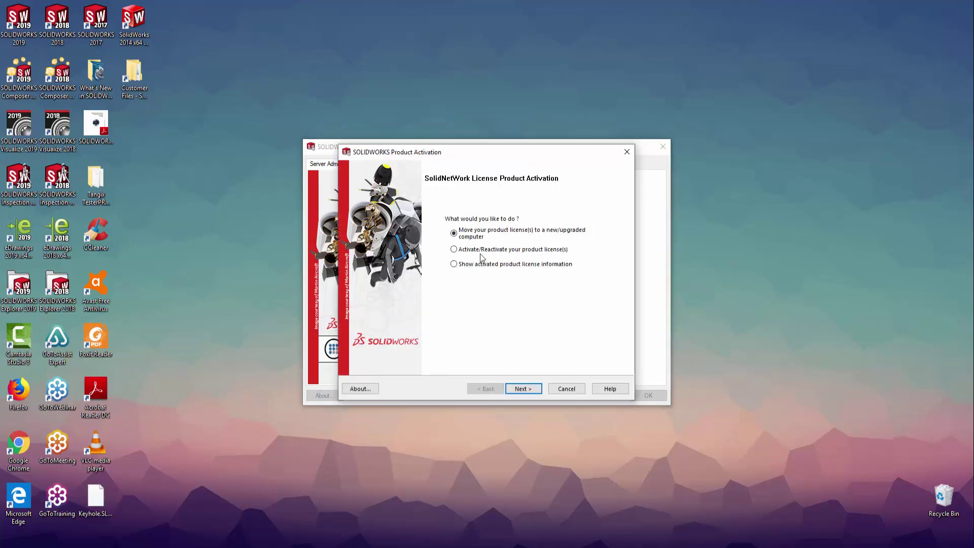
pyautogui.click(477, 250)
pyautogui.click(523, 388)
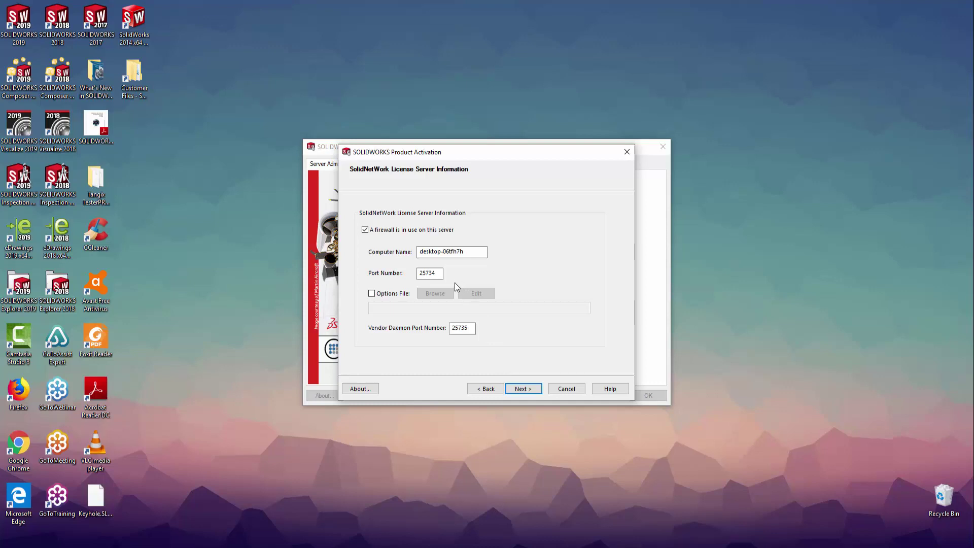
pyautogui.click(386, 296)
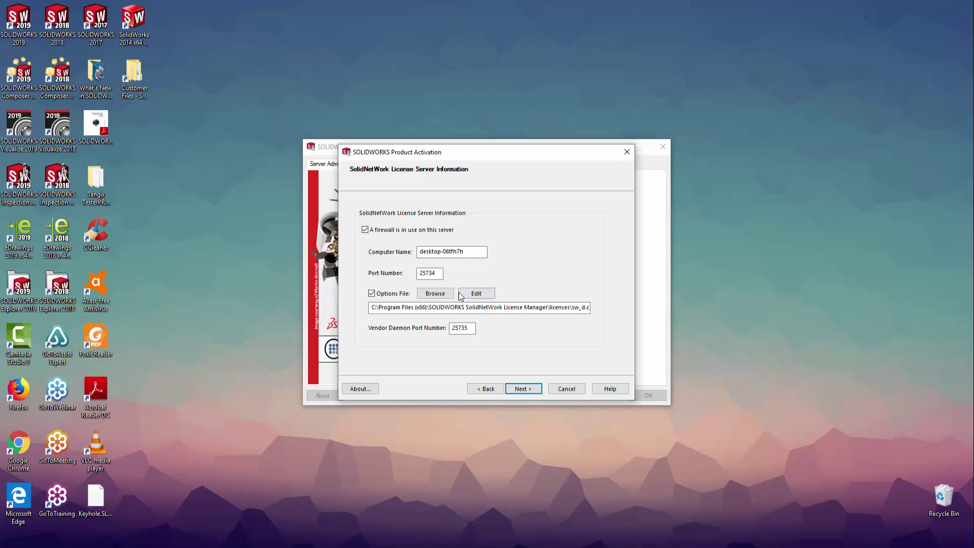
pyautogui.click(478, 297)
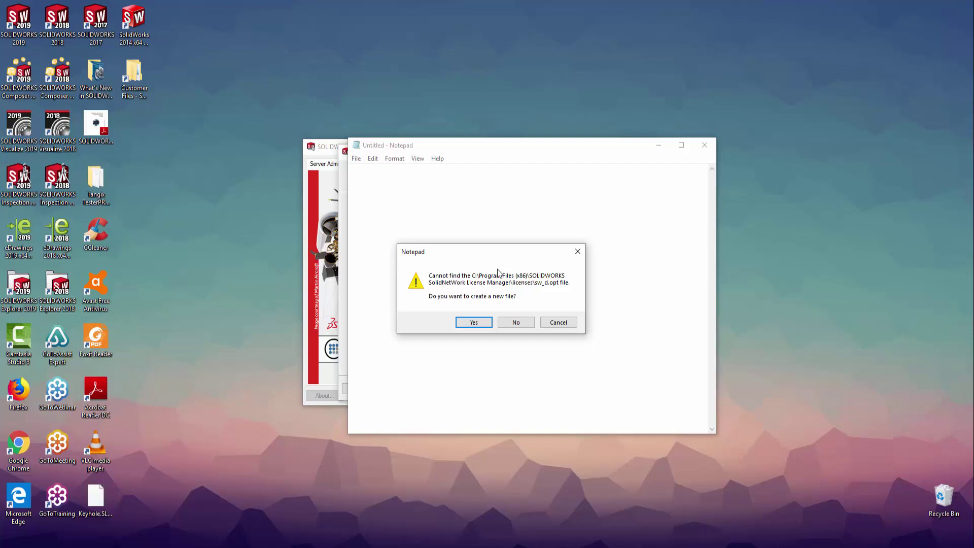
# Confirm Notepad's prompt so the missing sw_d.opt file is created
pyautogui.click(474, 322)
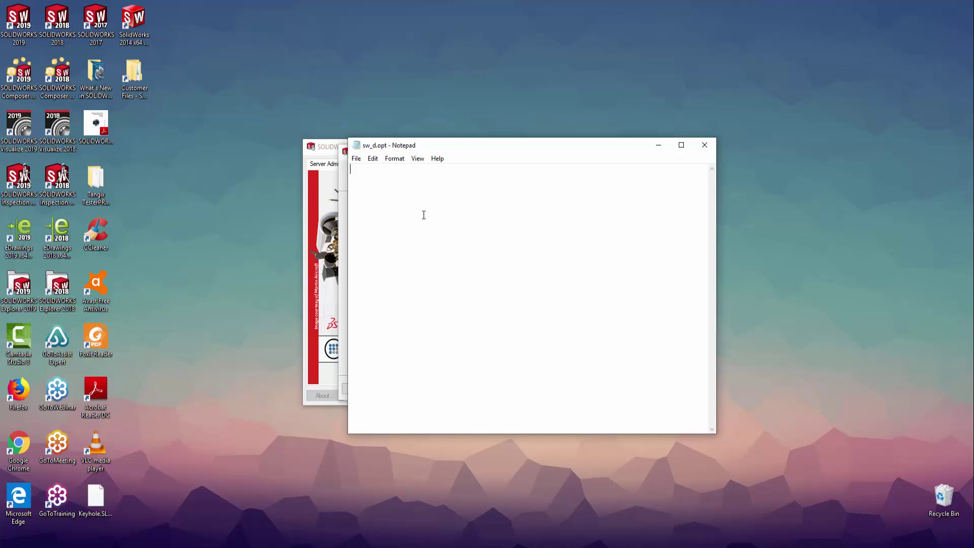
# Write the lines 'TIMEOUT swepdm_cadeditorandweb 900' and 'TIMEOUTALL 1200' into sw_d.opt
pyautogui.write('TIMEOUT swepdm_cadeditorandweb')
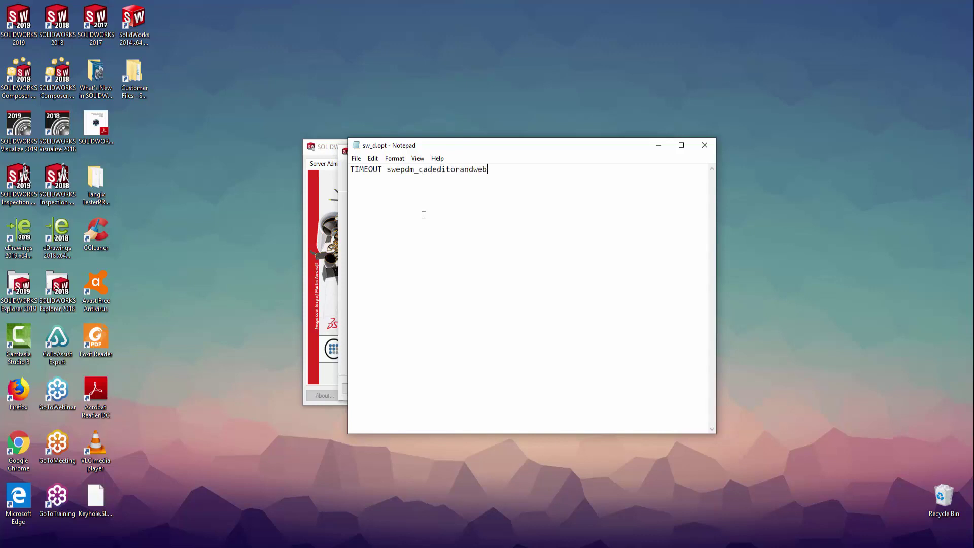
pyautogui.write(' 900')
pyautogui.write('TIMEOUTALL')
pyautogui.write(' 1200')
# Add a GROUP SWPRO_GROUP line with three user names, INCLUDE swofficepro for it, and EXCLUDE one user
pyautogui.write('GROUP')
pyautogui.write(' SWP')
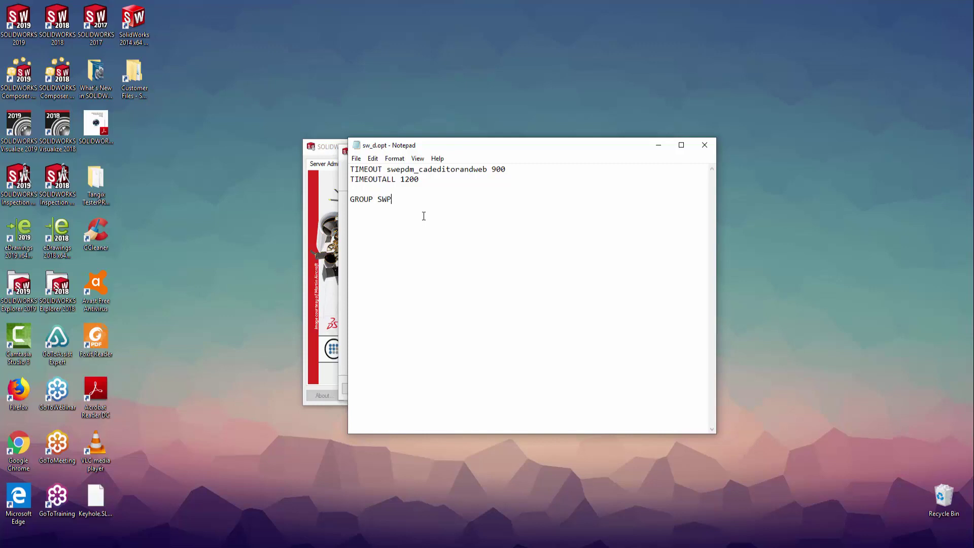
pyautogui.write('RO_GROUP JohnSmith MarkSmart EveKith')
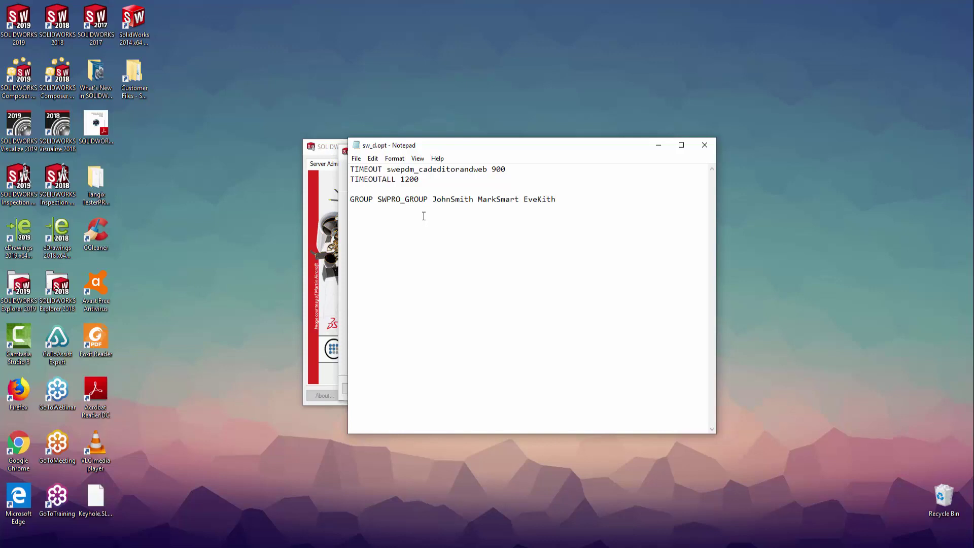
pyautogui.write('INCLUDE swofficepro GROUP SWPRO')
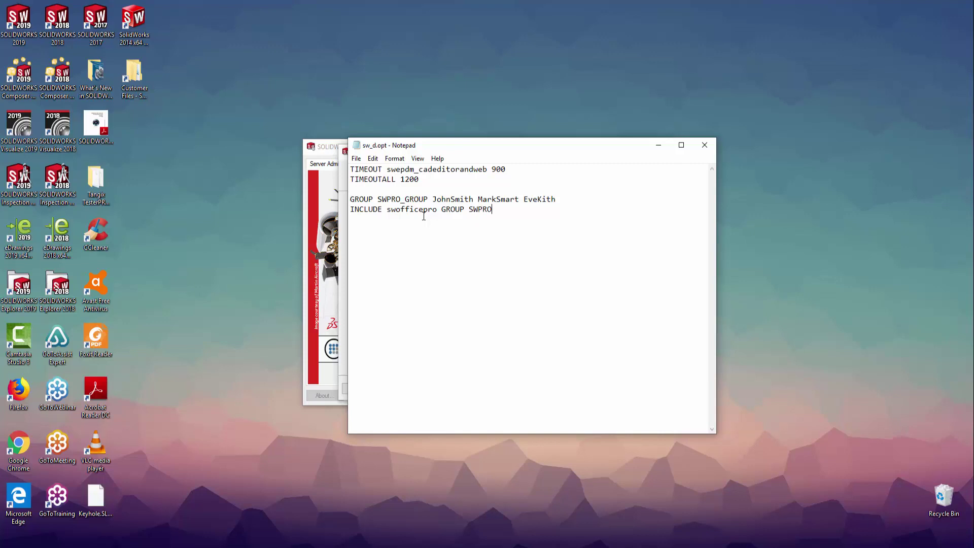
pyautogui.write('_GROUP')
pyautogui.press('Return')
pyautogui.write('EXCLUDEswofficepro JO')
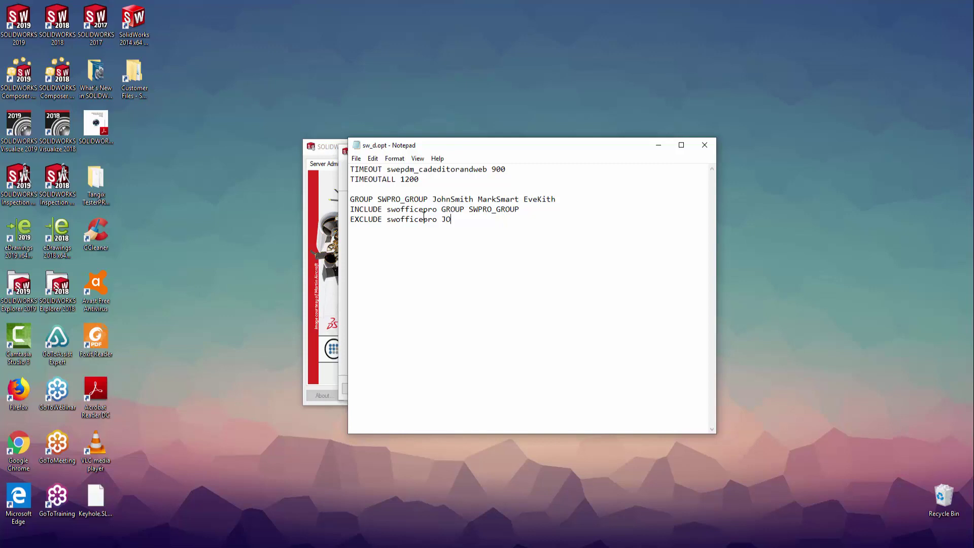
pyautogui.write('hnSmith')
pyautogui.press('Return')
pyautogui.press('Return')
# Save sw_d.opt from Notepad's File menu and close Notepad
pyautogui.click(356, 159)
pyautogui.click(353, 196)
pyautogui.click(704, 145)
# Finish the activation wizard so the license server reactivates with the options file
pyautogui.click(524, 389)
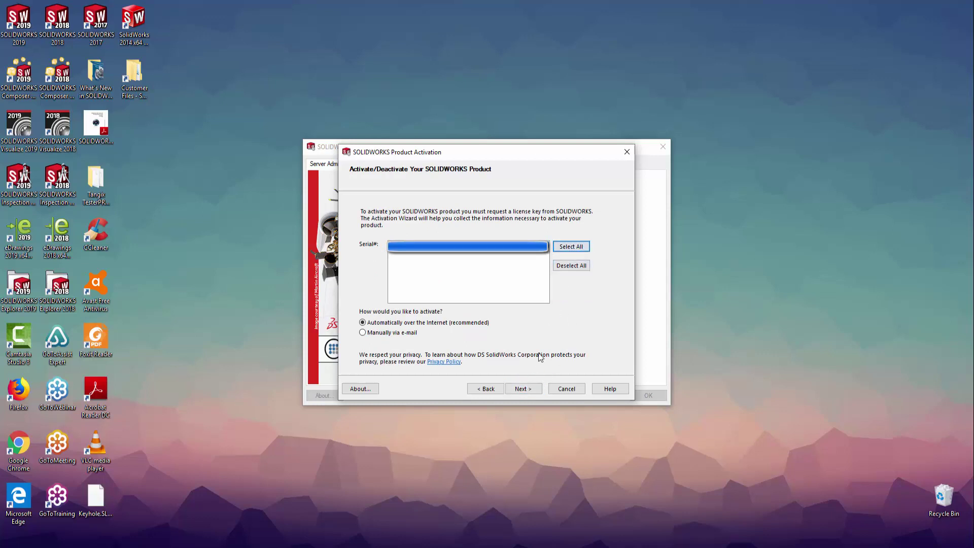
pyautogui.click(525, 386)
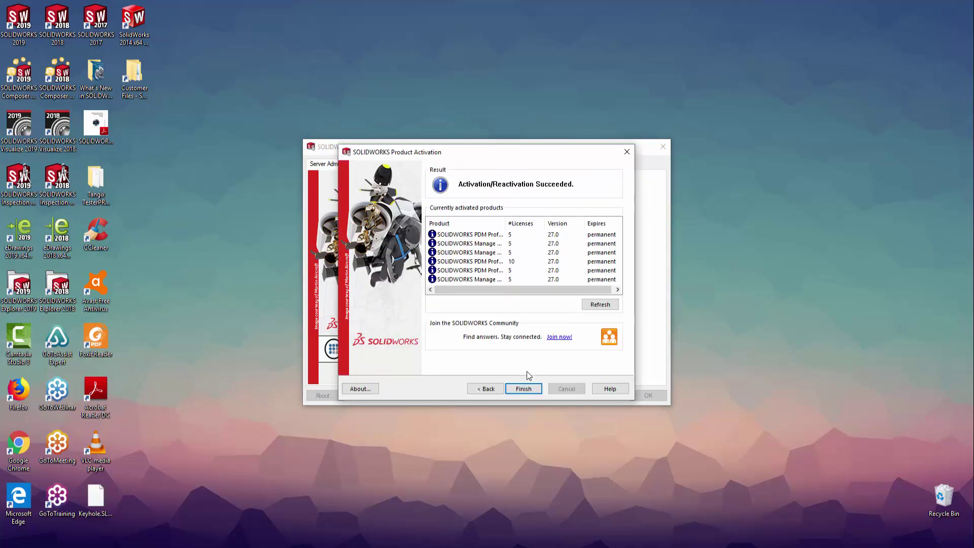
pyautogui.click(524, 388)
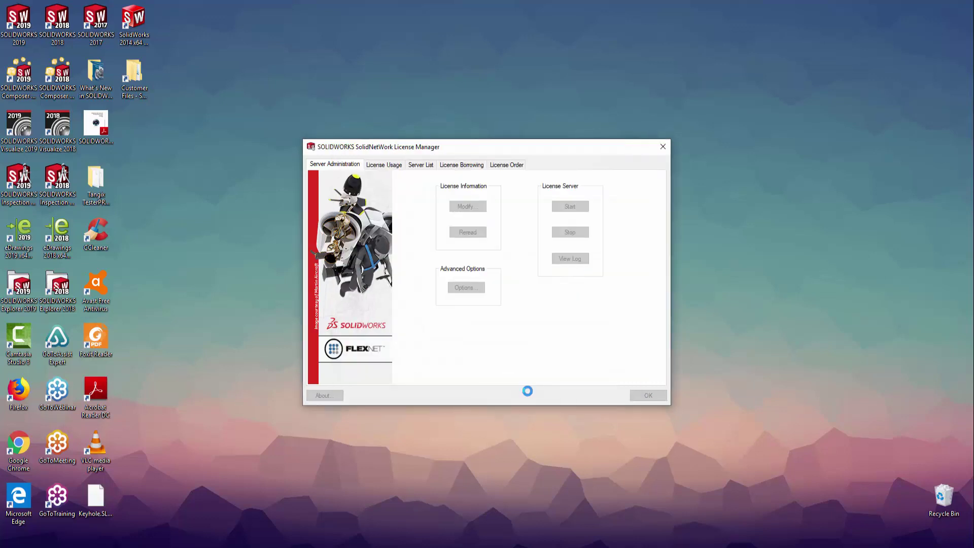